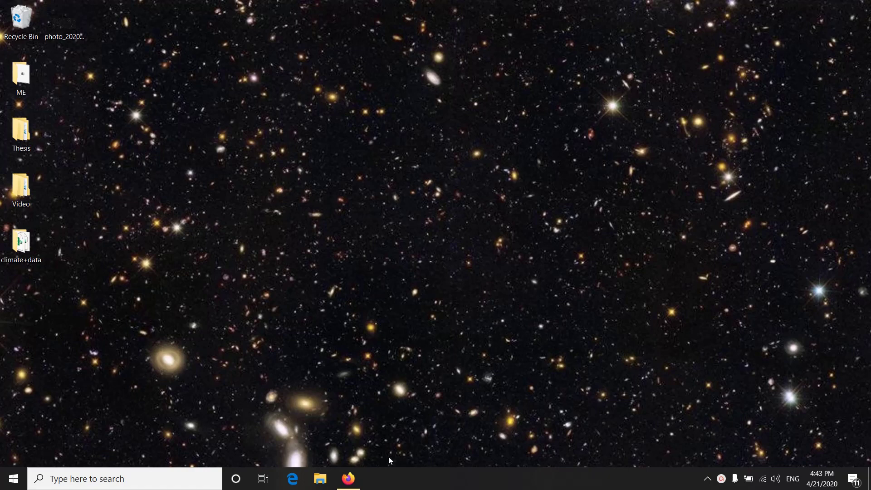
Bring Firefox back, load swat.tamu.edu, and scroll to the Software & Data Tools listing
left_click(348, 479)
left_click(451, 31)
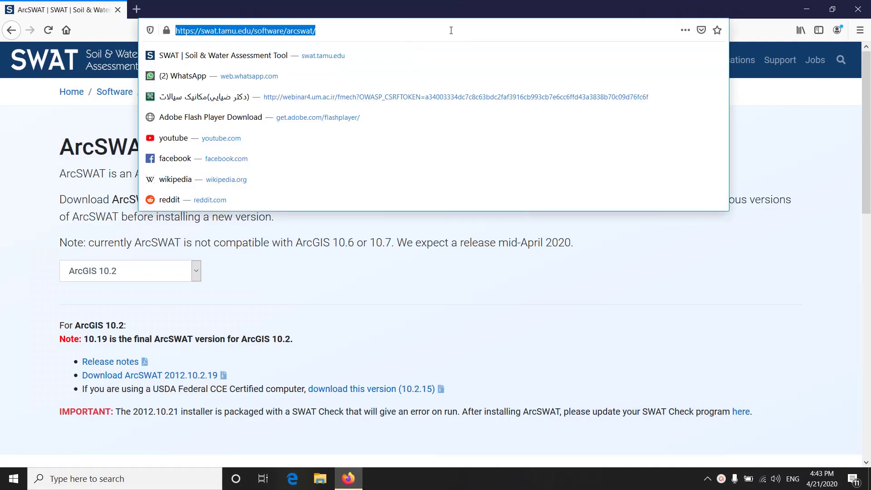
left_click(415, 54)
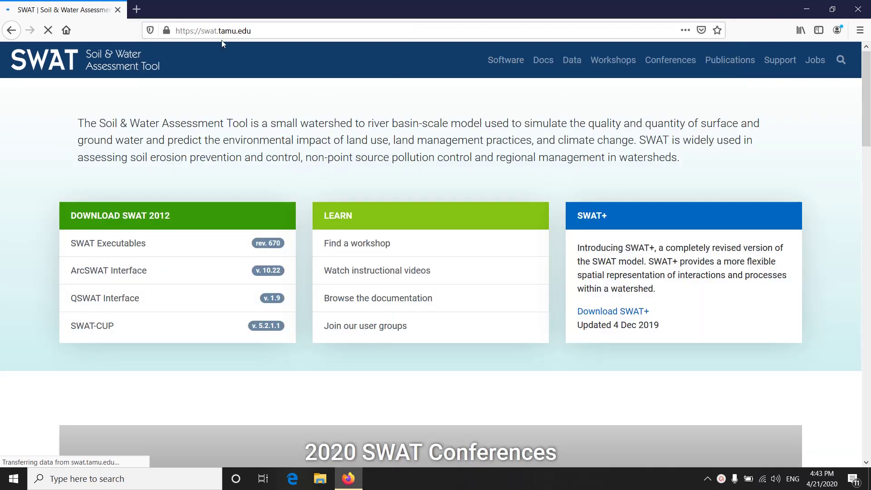
double_click(203, 30)
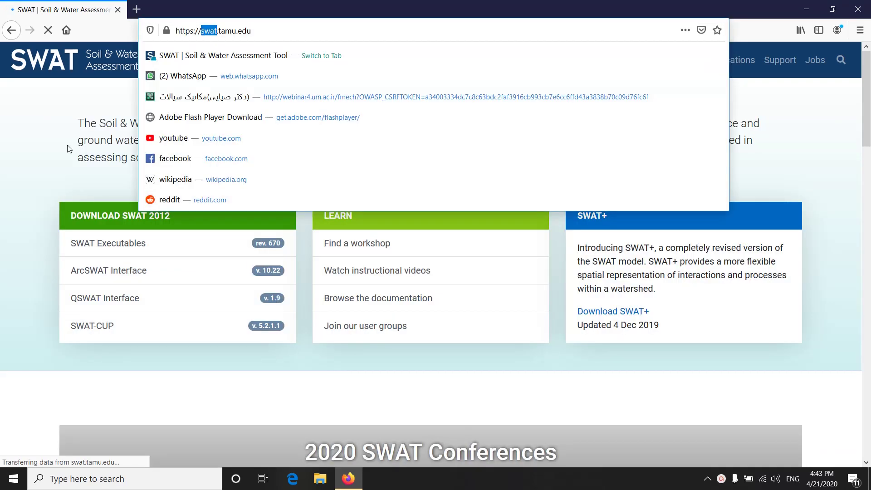
left_click(726, 192)
scroll(476, 223, "down", 8)
scroll(476, 211, "down", 15)
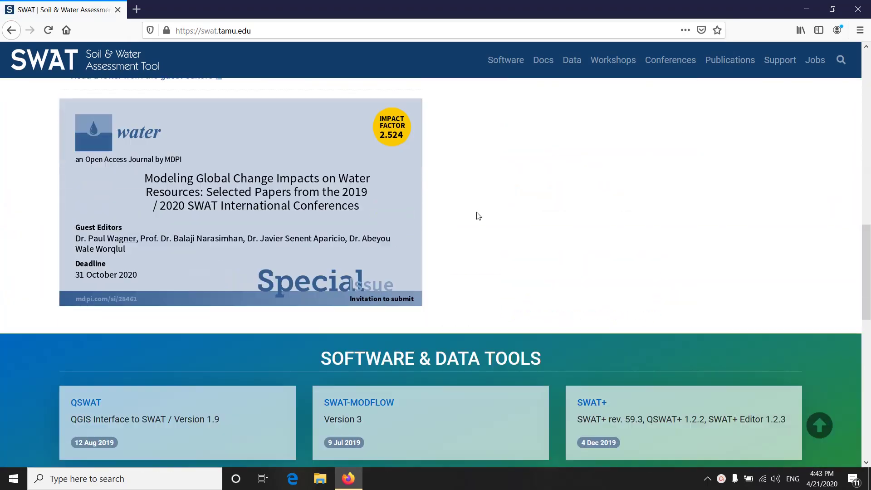
scroll(472, 208, "up", 4)
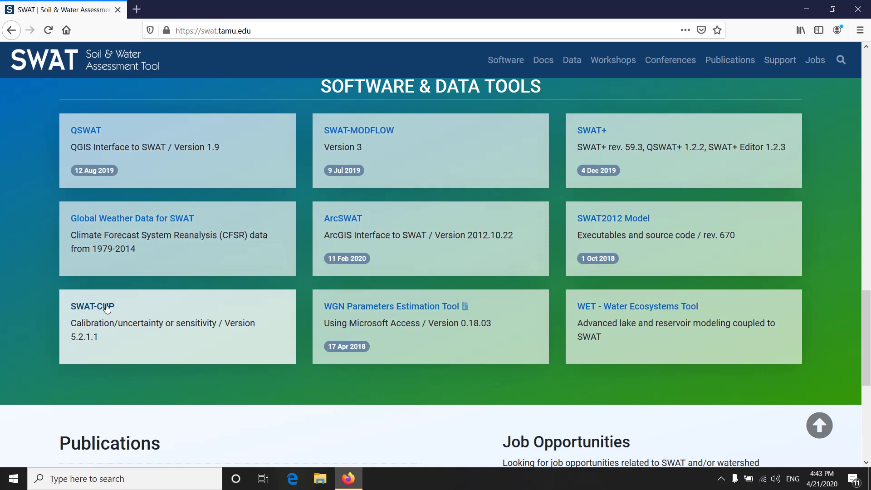
Open the ArcSWAT page and expand its ArcGIS version list, showing 10.5 down to 10.0
left_click(71, 307)
left_click(352, 221)
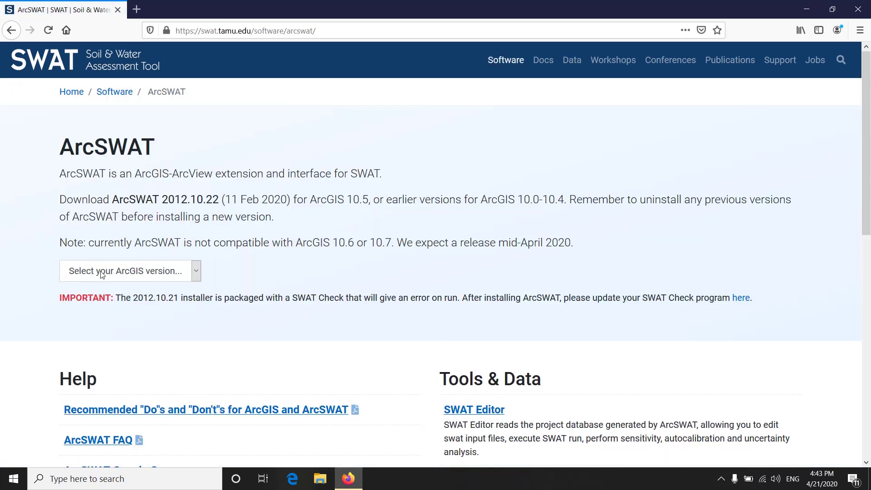
left_click(197, 270)
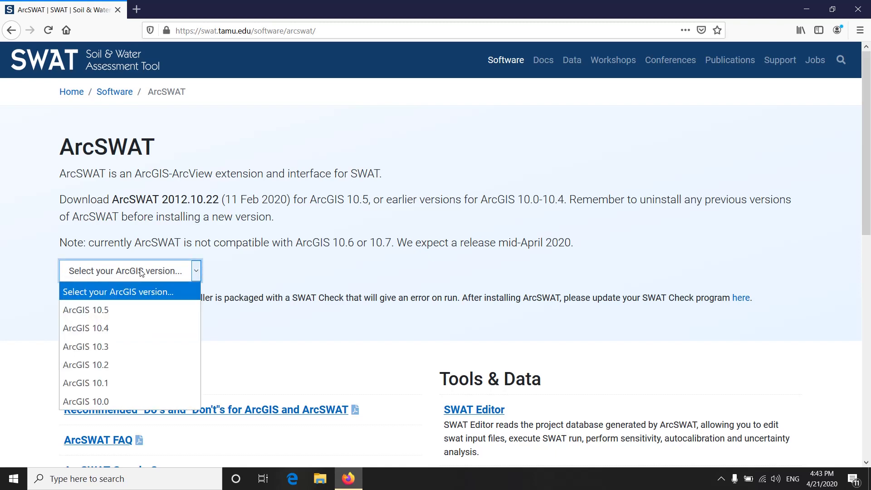
left_click(103, 247)
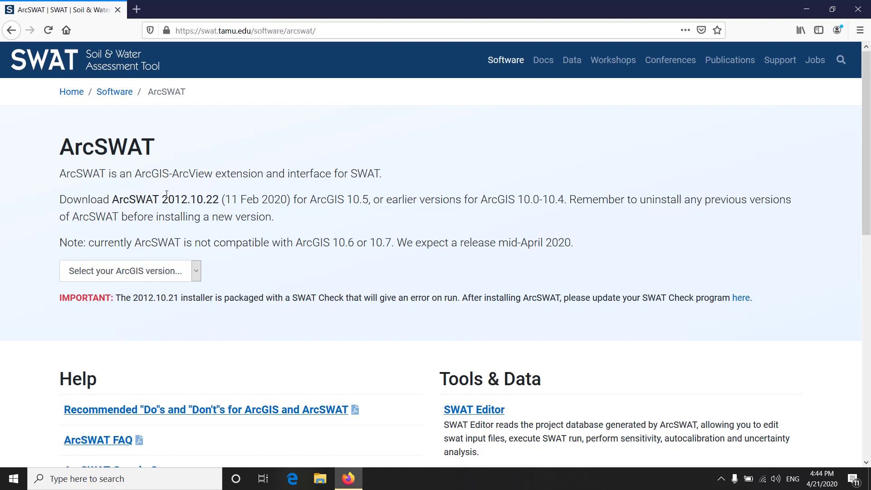
left_click(182, 273)
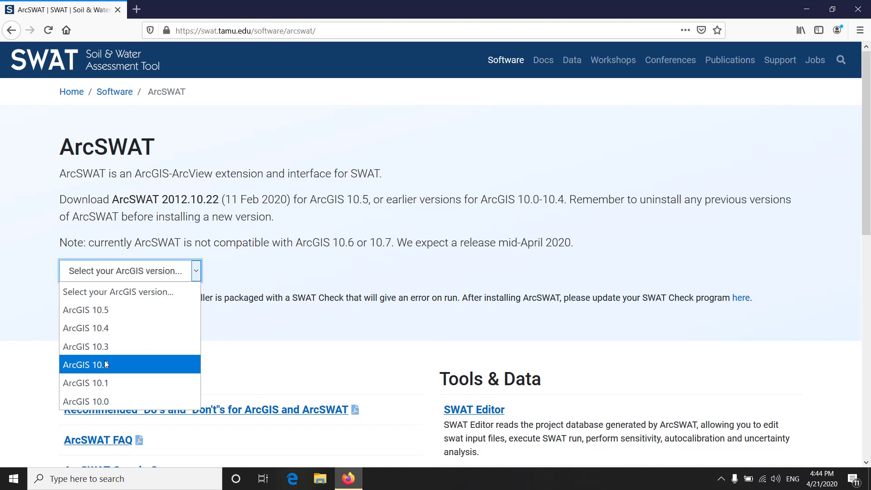
Choose ArcGIS 10.2 and save the ArcSWAT 2012.10.2.19 installer arcswat_install_201210_219.zip
left_click(100, 365)
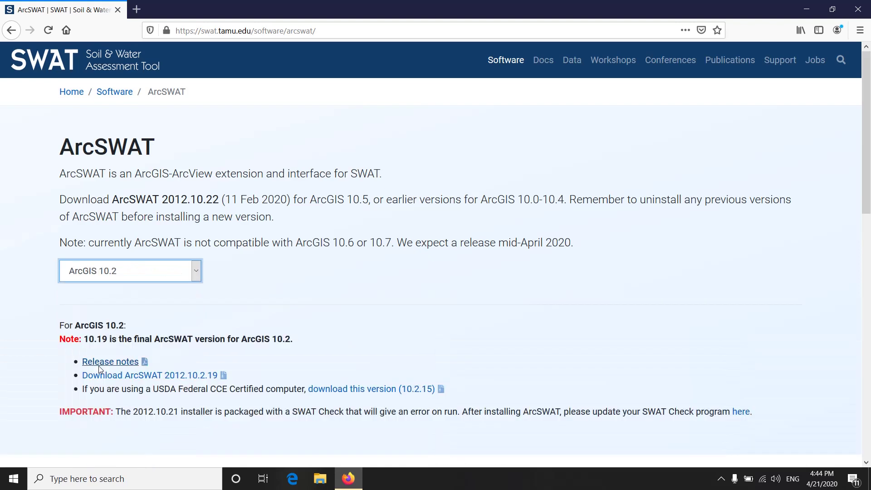
scroll(113, 349, "down", 2)
left_click(170, 257)
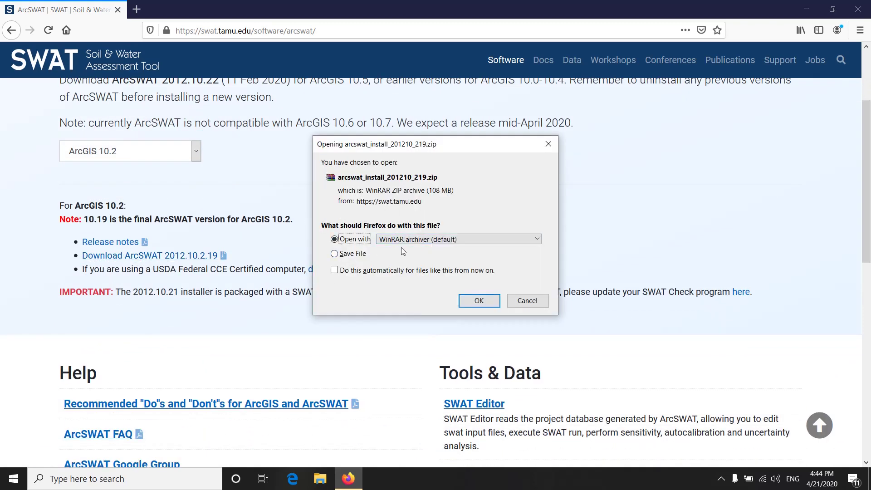
left_click(362, 253)
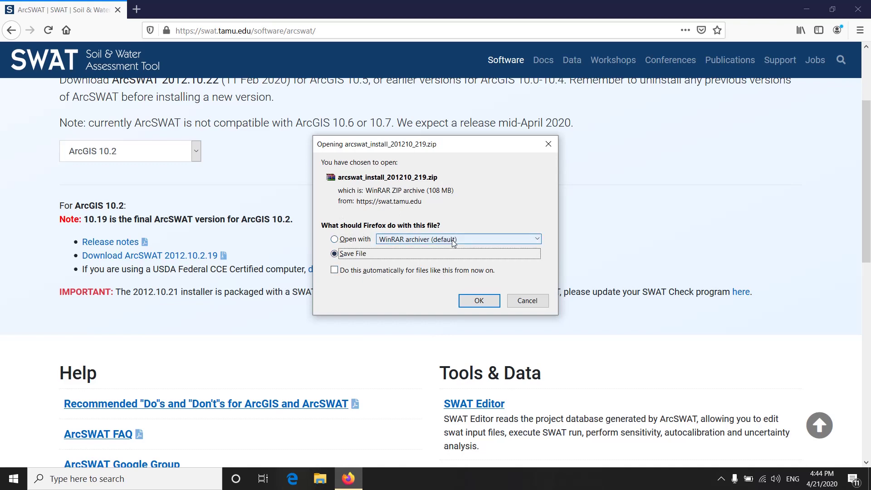
left_click(487, 301)
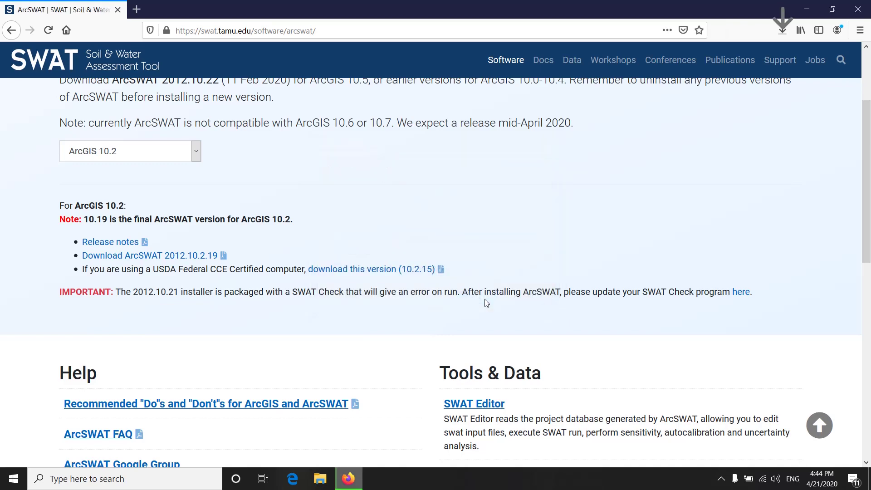
left_click(783, 30)
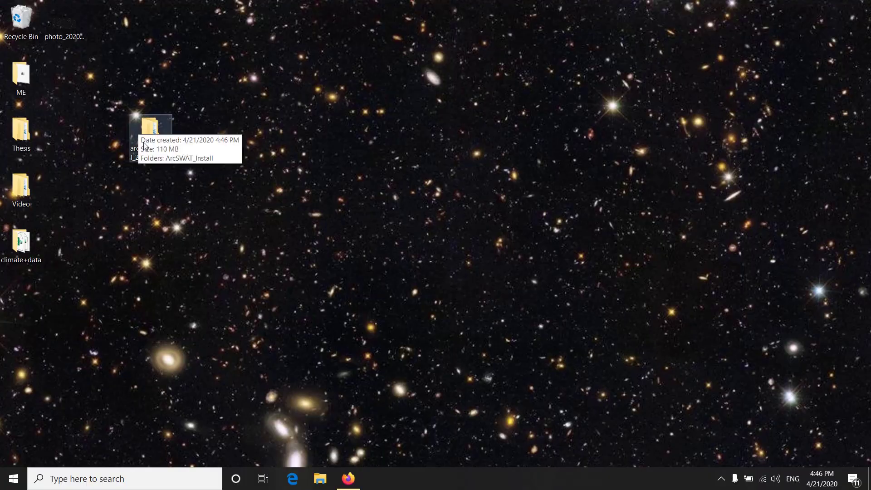
Open the extracted folder, then ArcSWAT_Install, and run the SWAT_Install package
double_click(149, 136)
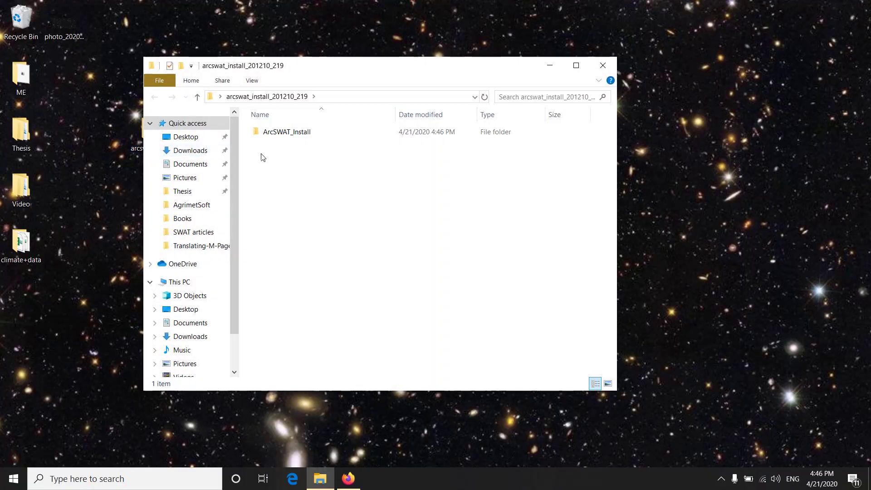
double_click(268, 135)
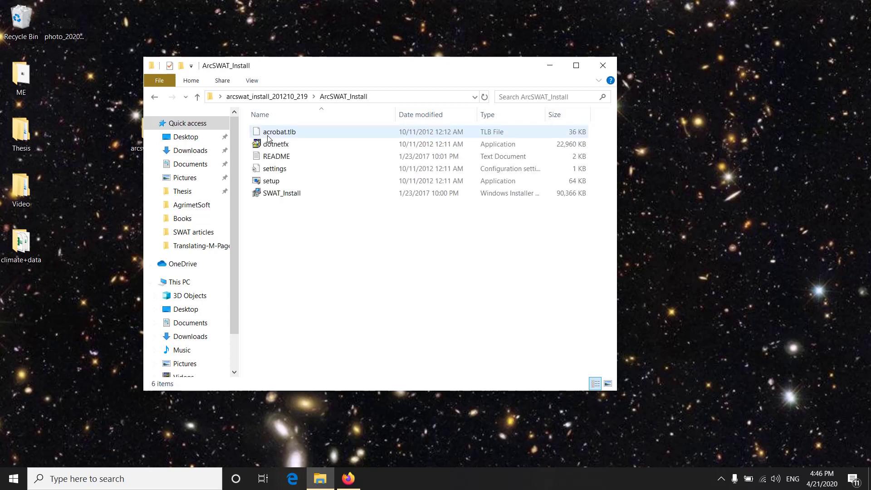
double_click(277, 196)
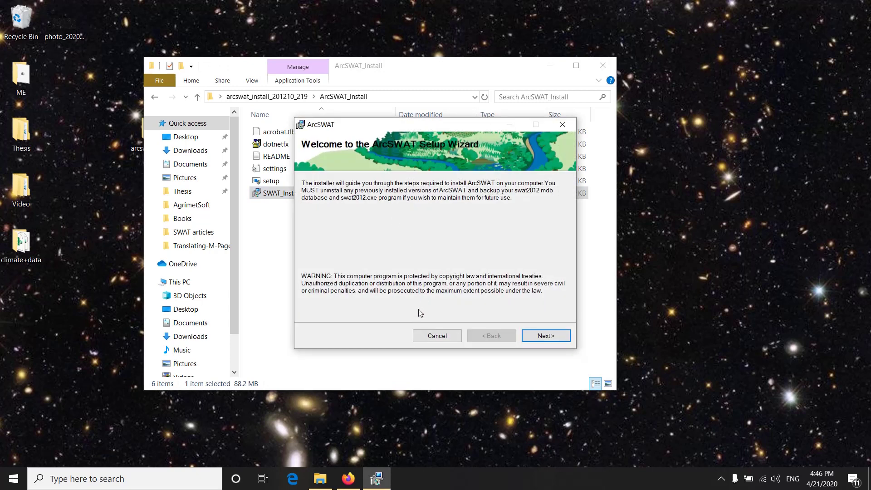
Accept the licence and keep C:\SWAT\ArcSWAT\ as the install folder, reaching Confirm Installation
left_click(536, 342)
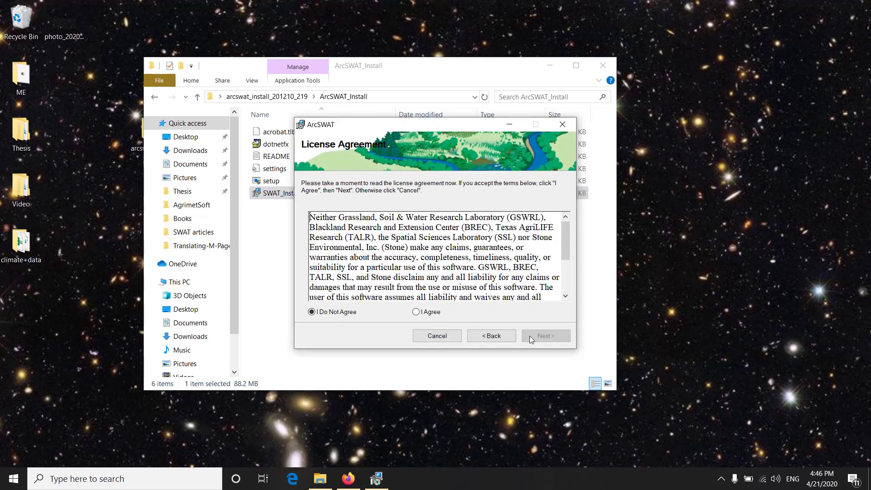
left_click(417, 312)
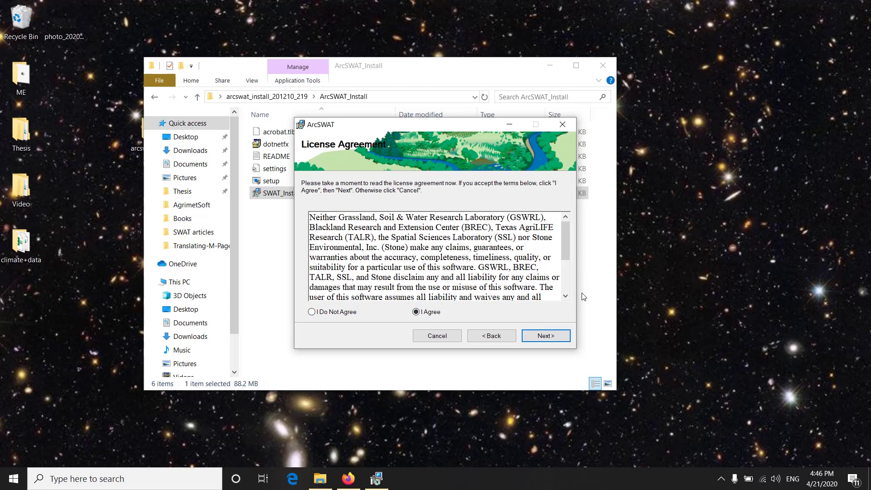
left_click(562, 339)
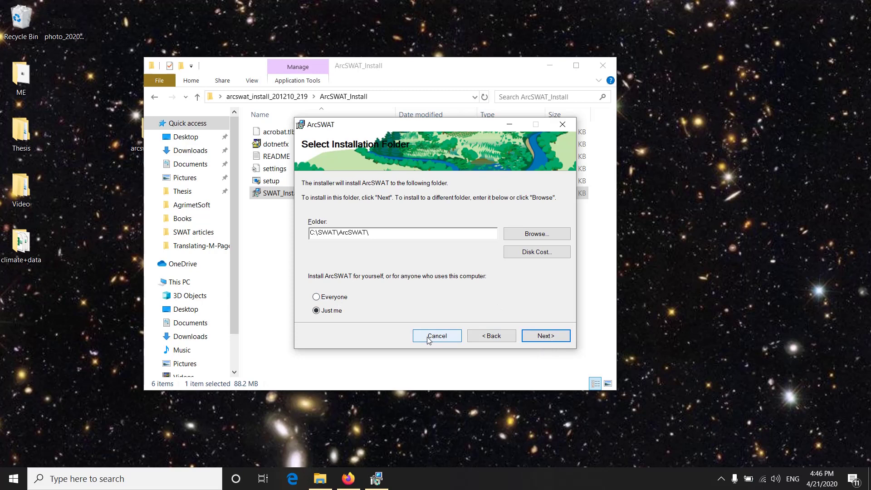
left_click(337, 298)
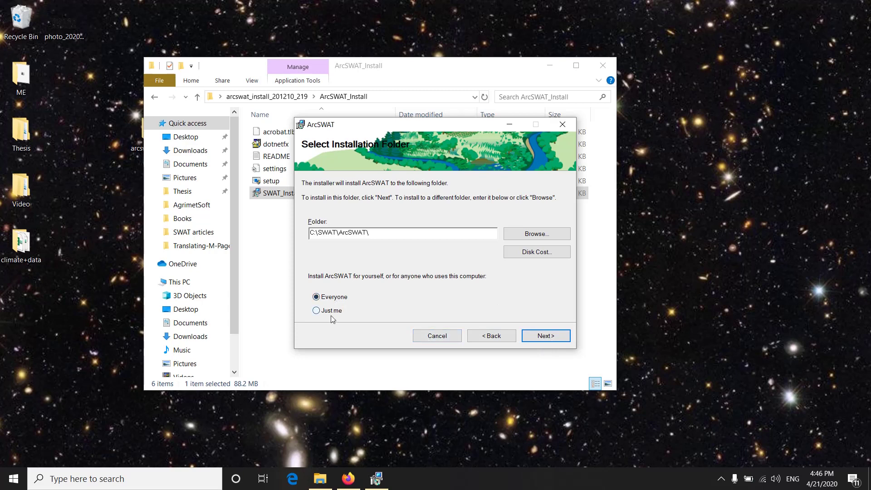
left_click(334, 312)
left_click(549, 341)
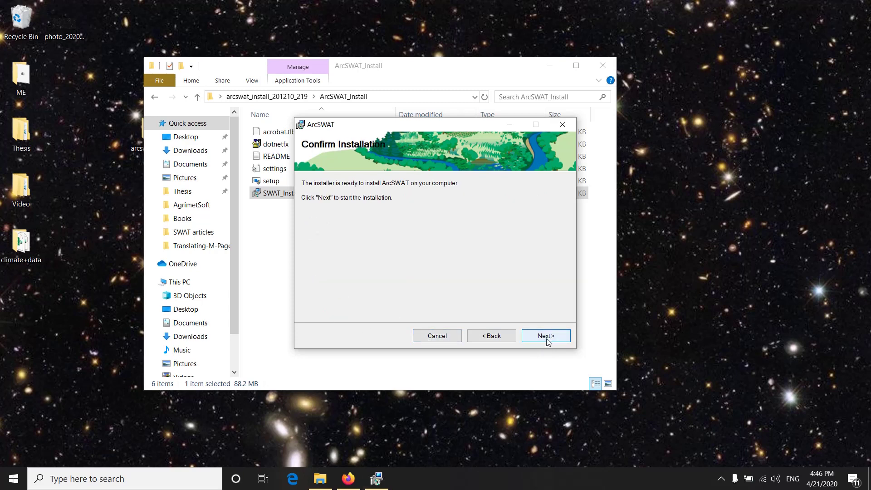
Run the ArcSWAT installation to completion and close the finished wizard
left_click(547, 338)
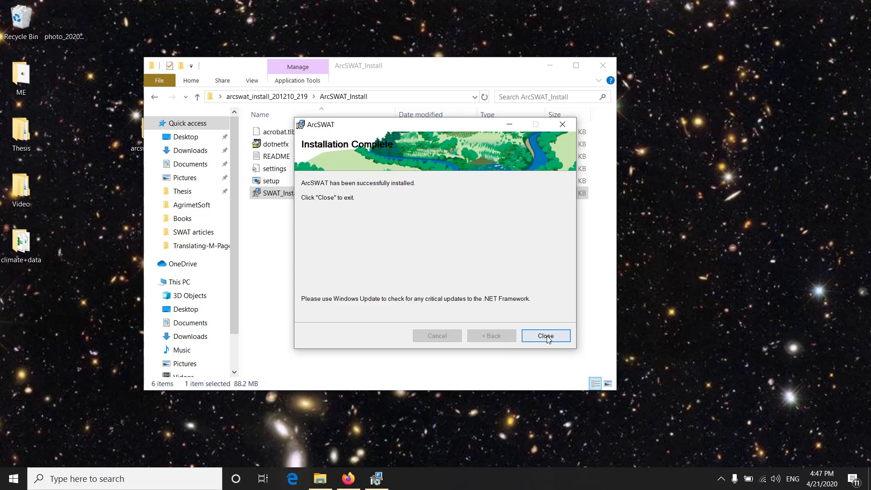
left_click(546, 336)
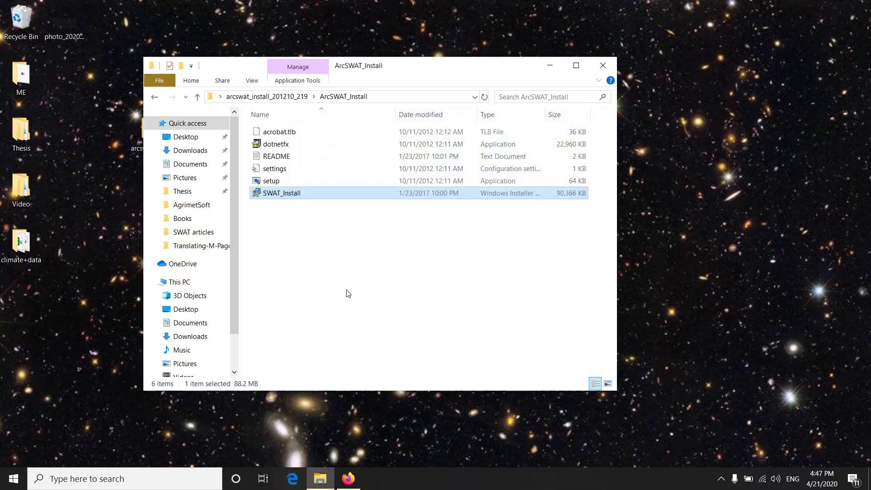
left_click(603, 65)
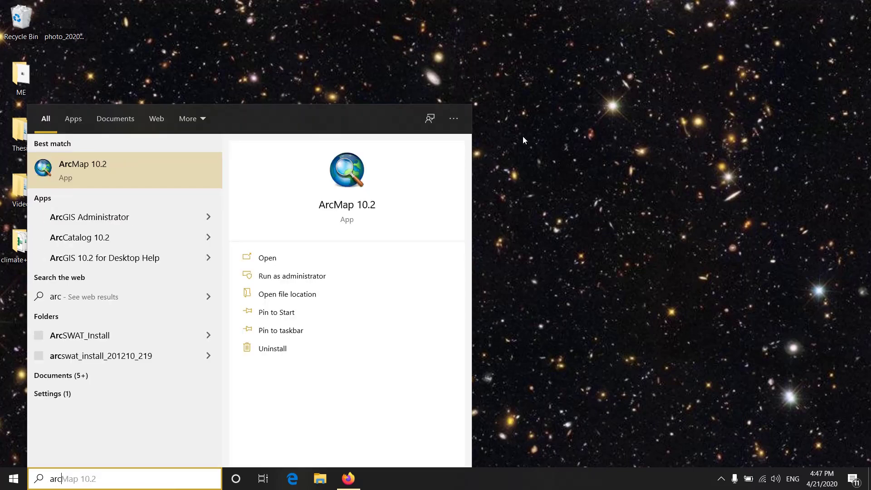
Launch ArcMap 10.2 and cancel Getting Started to get a blank map
left_click(147, 159)
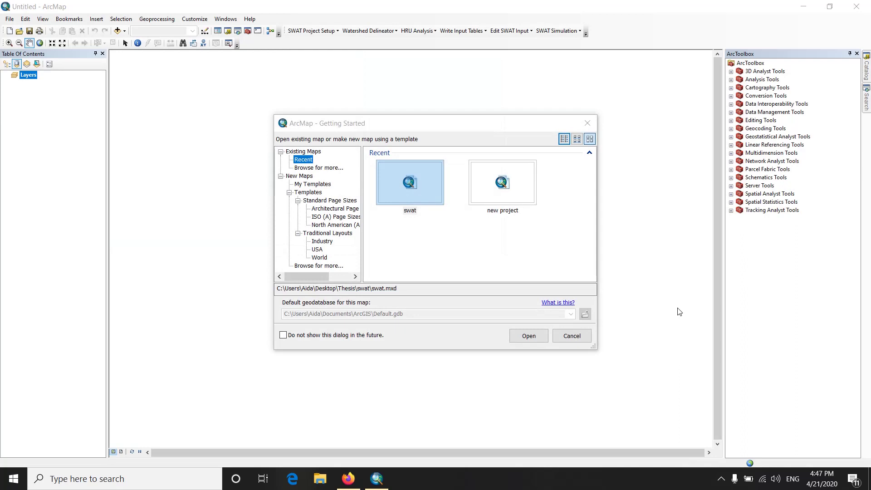
left_click(573, 340)
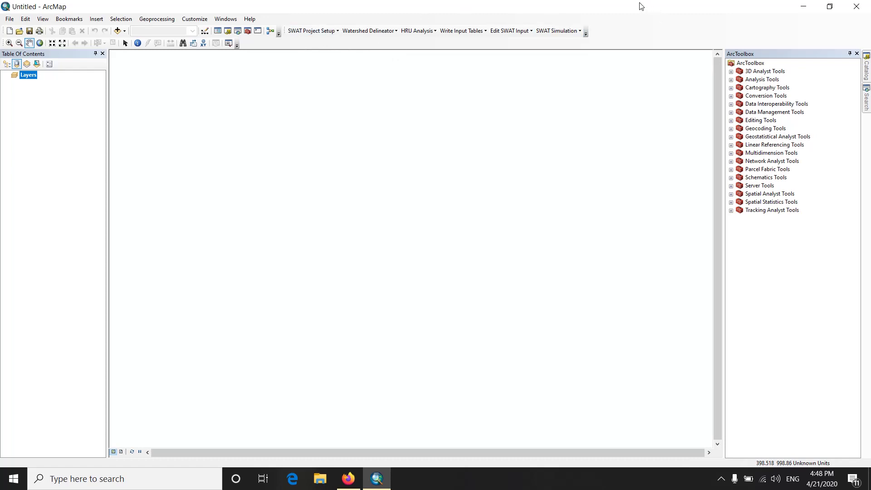
right_click(606, 10)
left_click(543, 14)
right_click(543, 14)
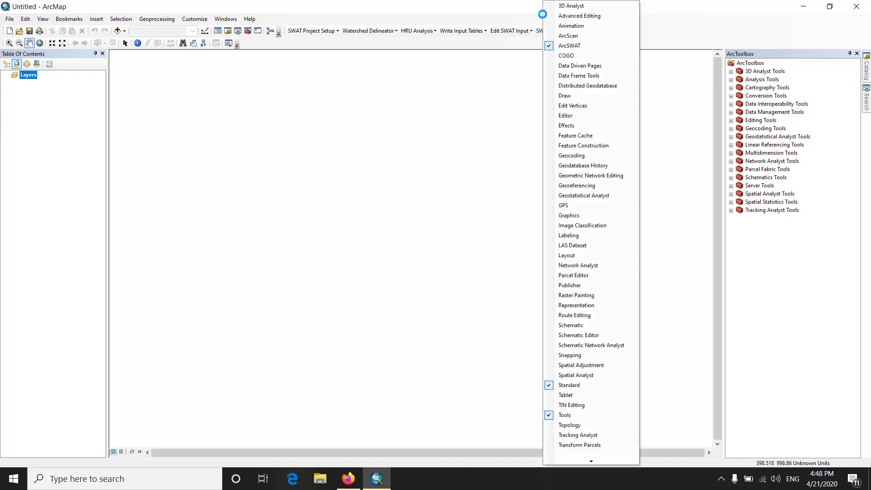
left_click(554, 47)
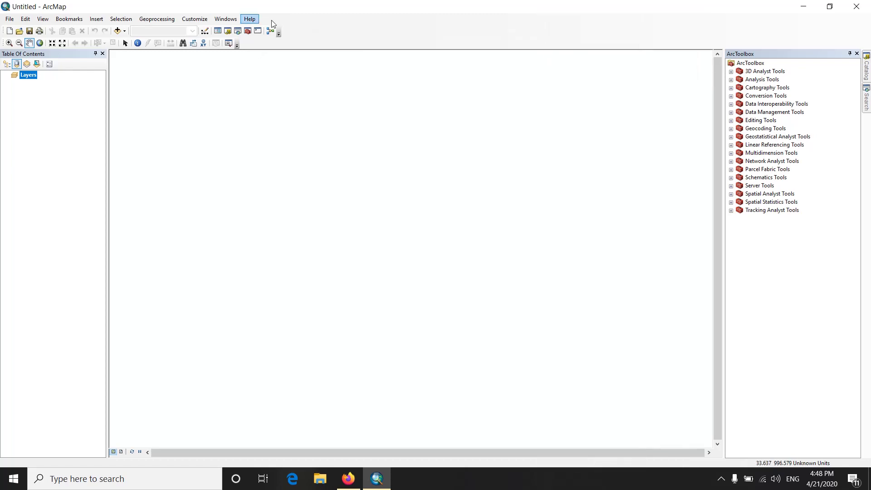
right_click(366, 27)
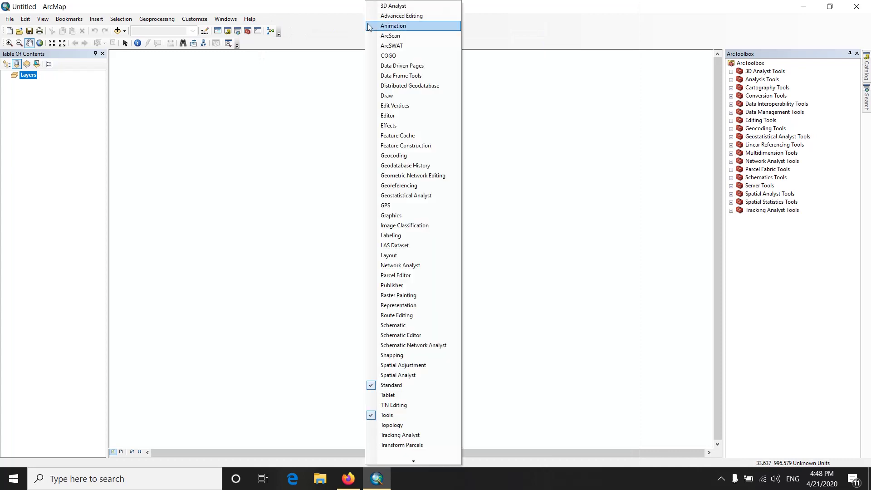
left_click(376, 47)
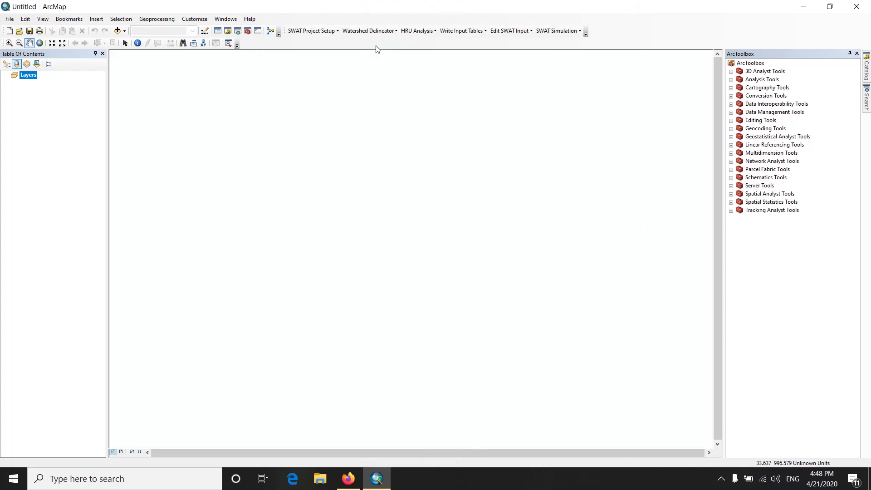
right_click(617, 30)
left_click(530, 21)
right_click(530, 21)
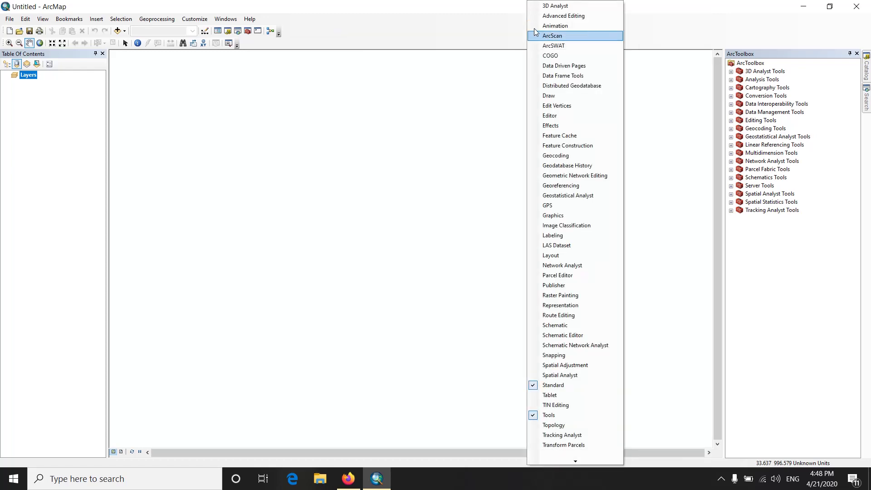
key("Escape")
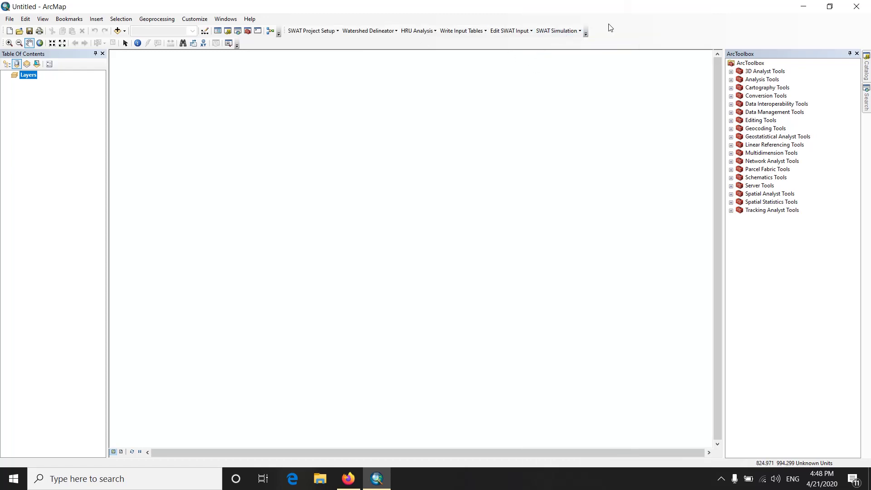